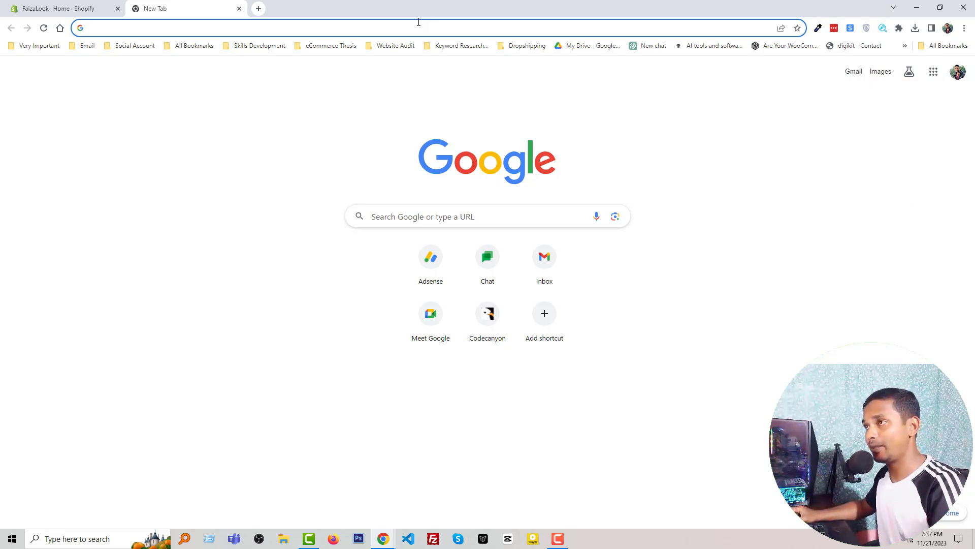
Step: Go to the Online Store themes page and review the Dawn 12.0.0 update details
left_click(46, 8)
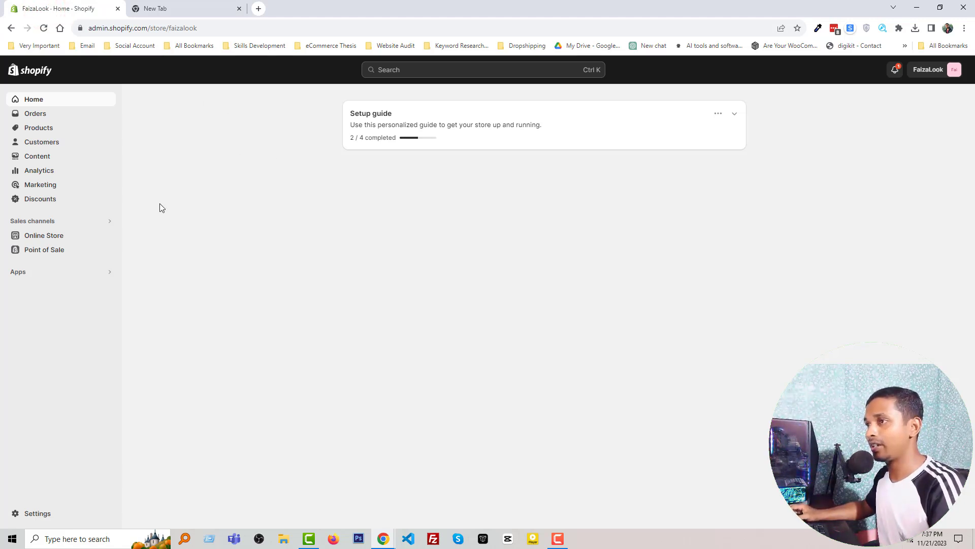
left_click(54, 237)
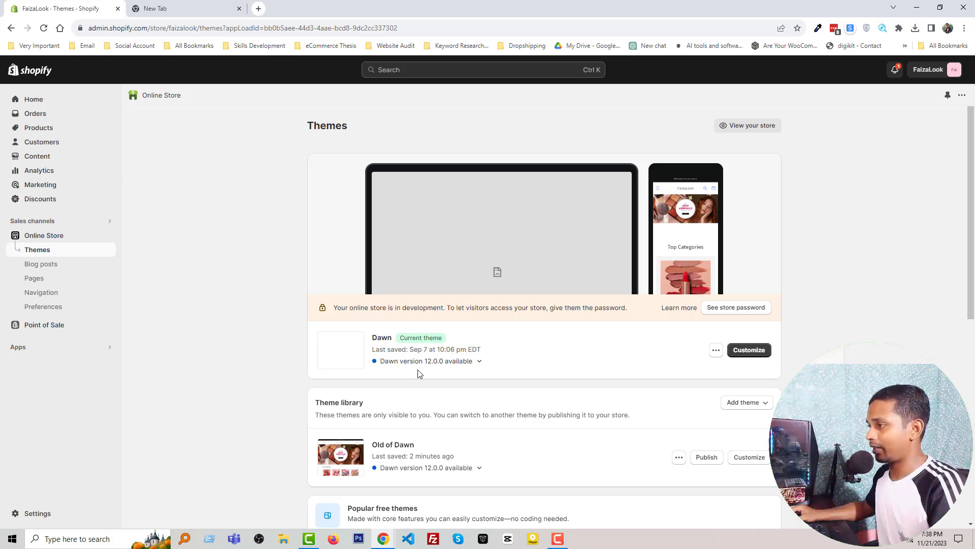
left_click(479, 362)
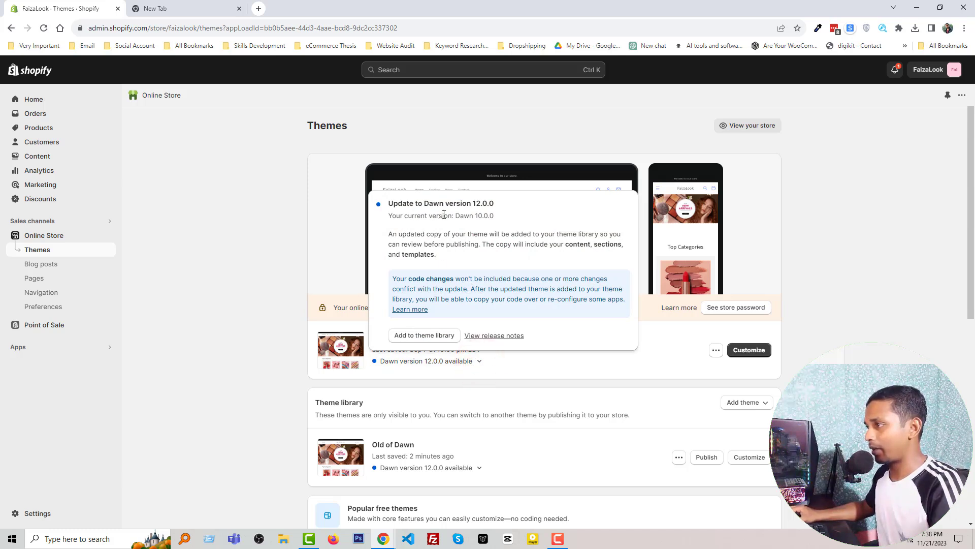
left_click(576, 359)
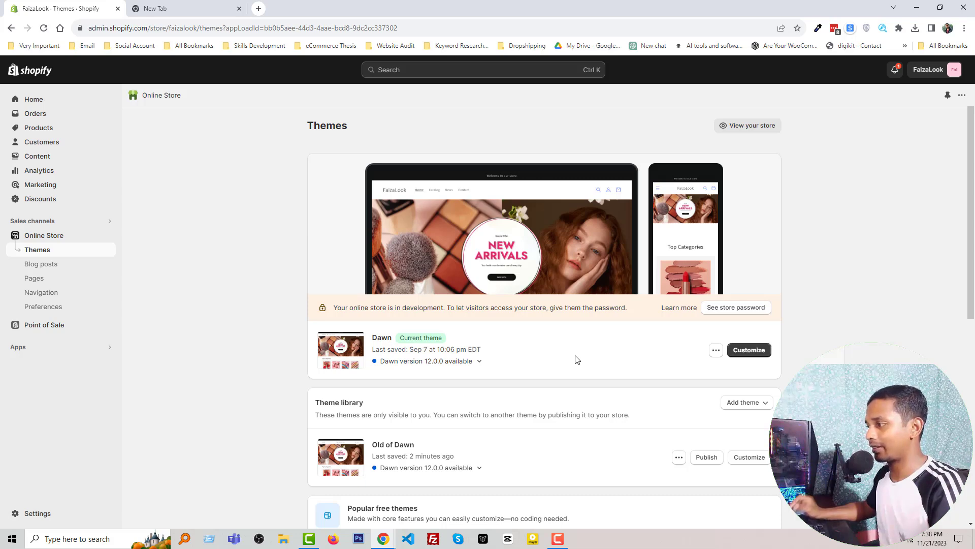
Step: Duplicate the current Dawn theme and copy its current version text 'Dawn 10.0.0'
left_click(716, 350)
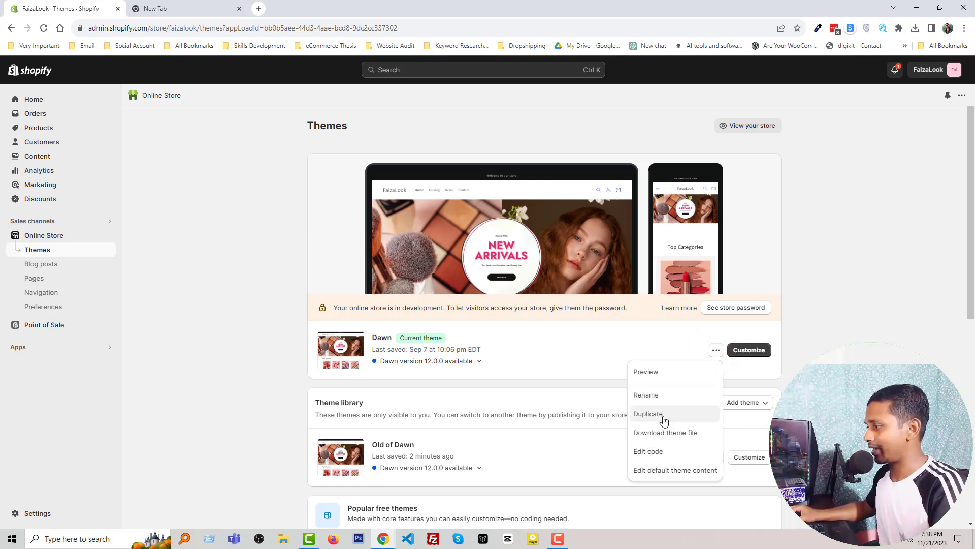
left_click(689, 416)
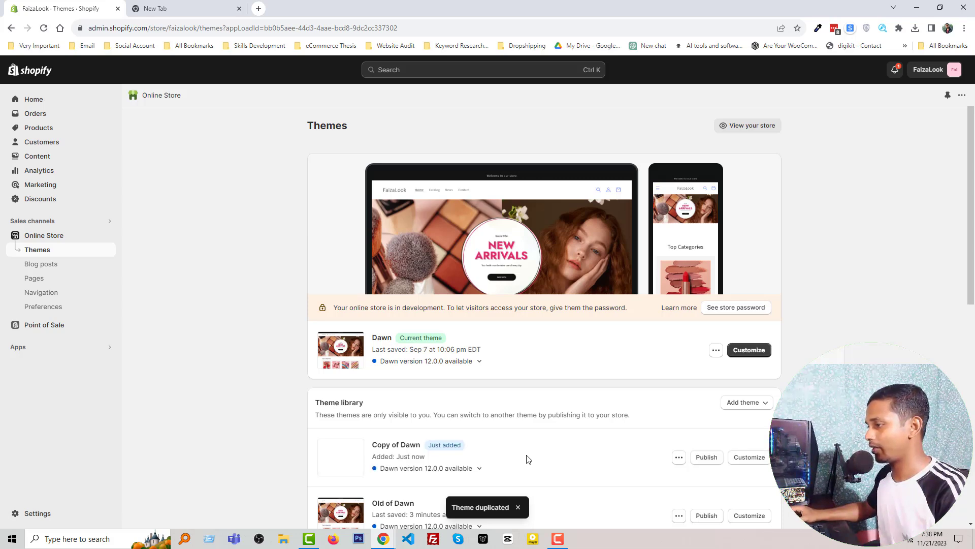
left_click(479, 361)
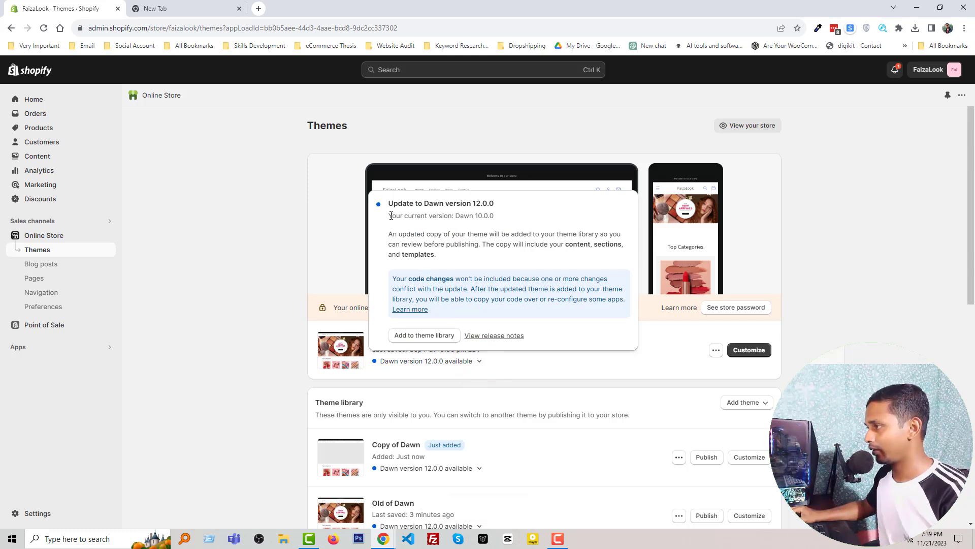
left_click_drag(390, 214, 513, 221)
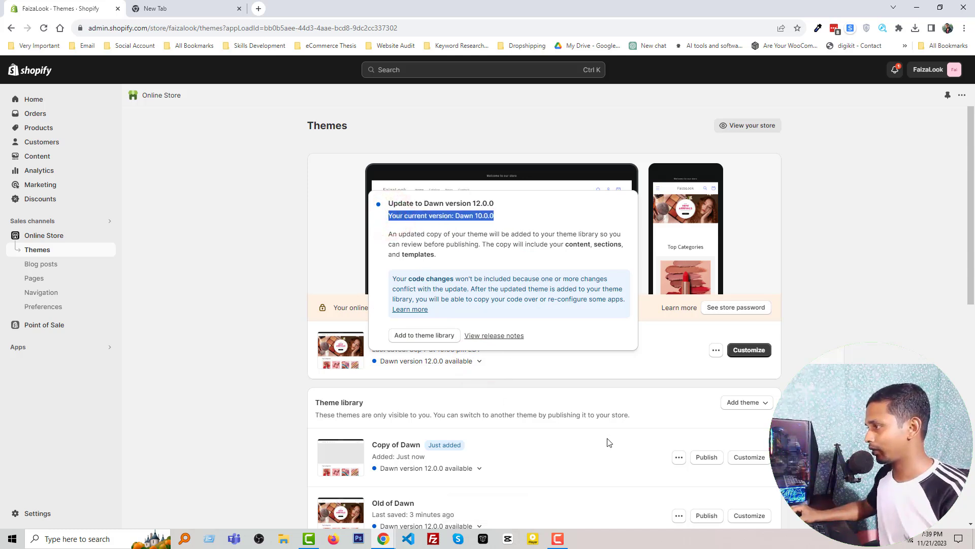
right_click(442, 216)
left_click(451, 220)
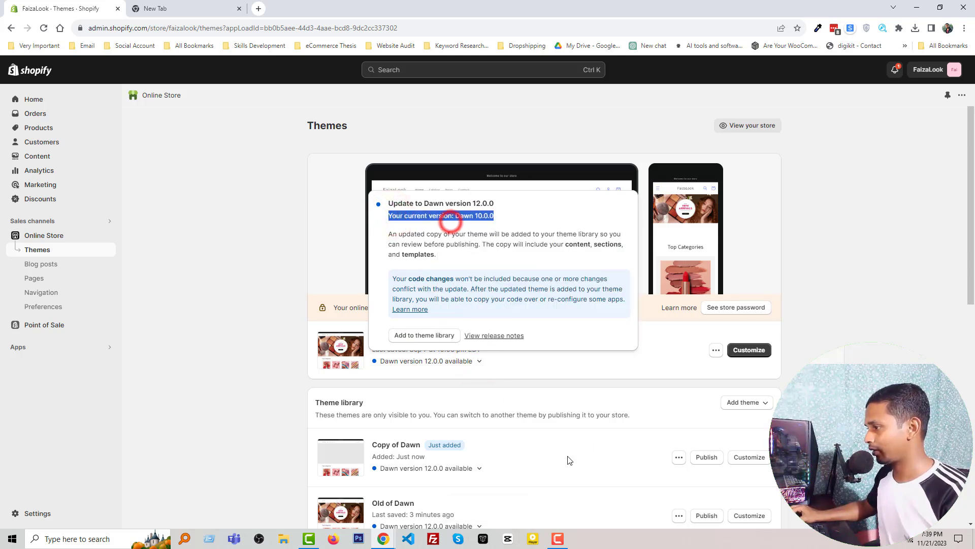
left_click(567, 457)
Step: Rename Copy of Dawn: drop the 'Copy of' prefix and paste the version text after 'Dawn -'
left_click(680, 458)
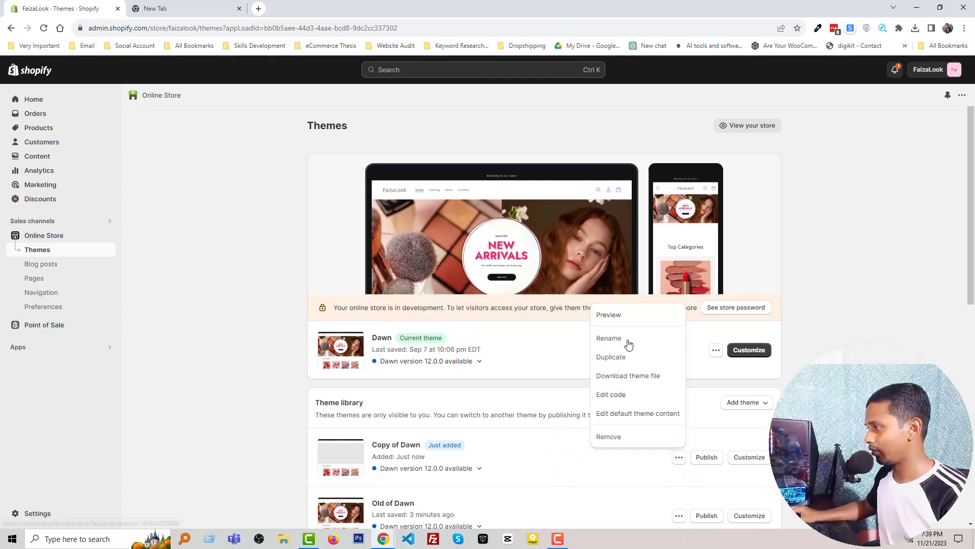
left_click(628, 339)
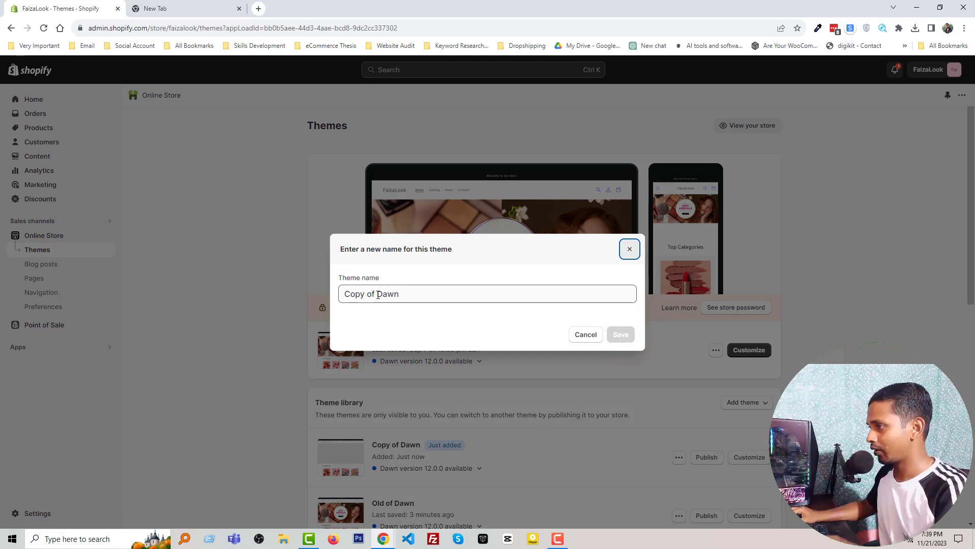
left_click(378, 294)
key("shift+Home")
key("BackSpace")
left_click(378, 295)
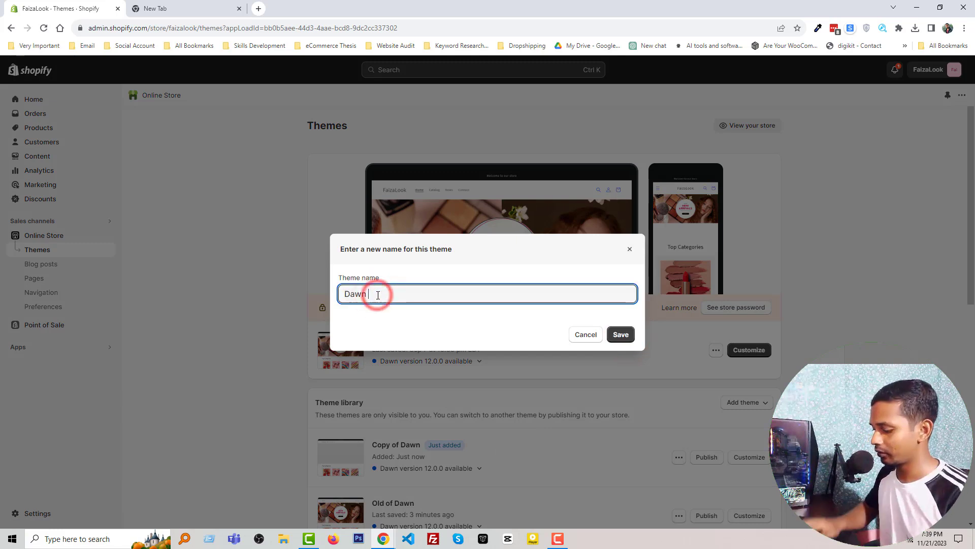
type("-")
key("ctrl+v")
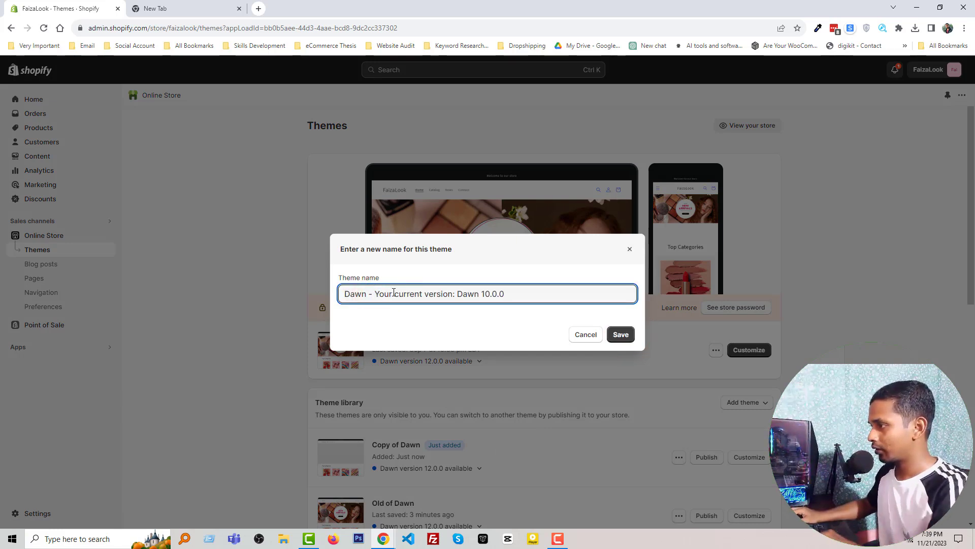
Step: Trim the extra words so the name reads 'Dawn - version: 10.0.0' and save it
left_click(427, 294)
key("ctrl+shift+Left")
key("ctrl+shift+Left")
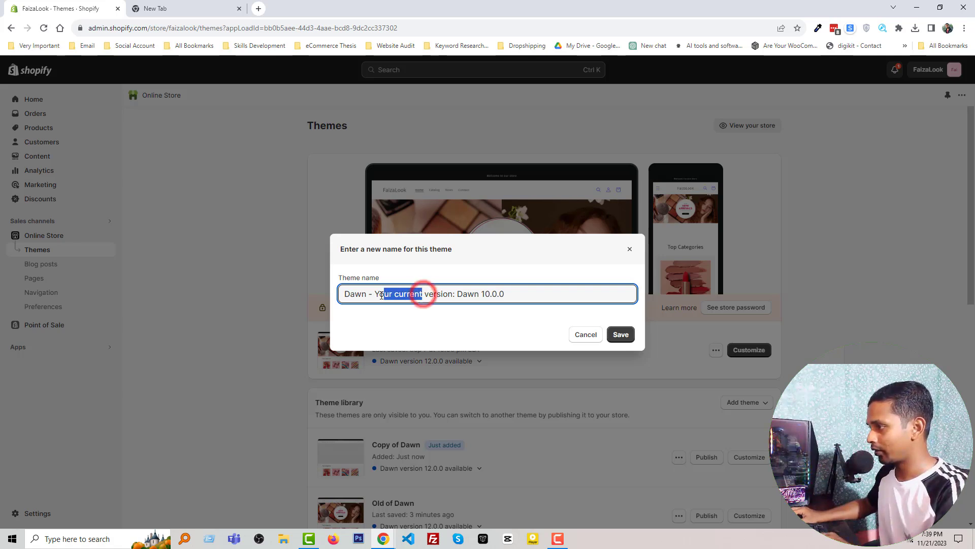
key("BackSpace")
left_click(417, 295)
double_click(417, 295)
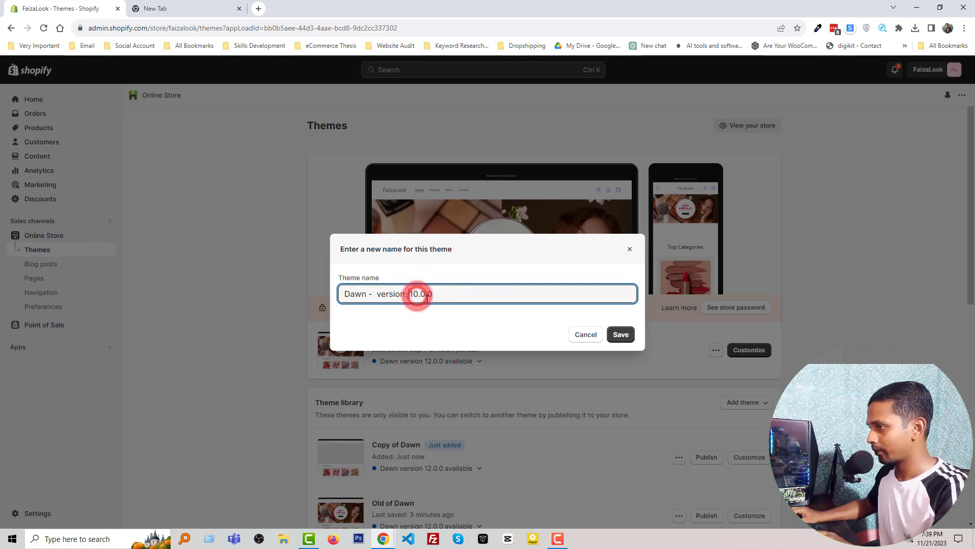
key("BackSpace")
left_click(445, 296)
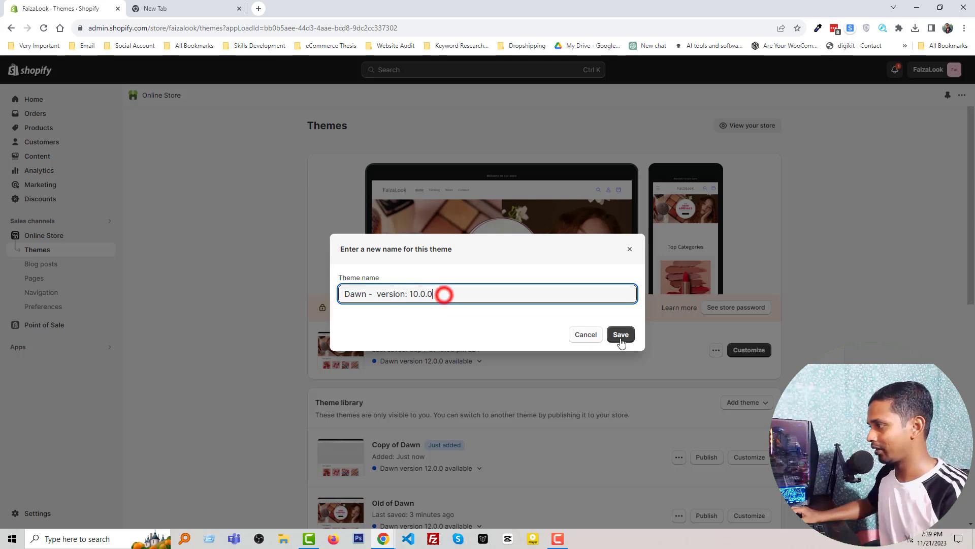
left_click(623, 334)
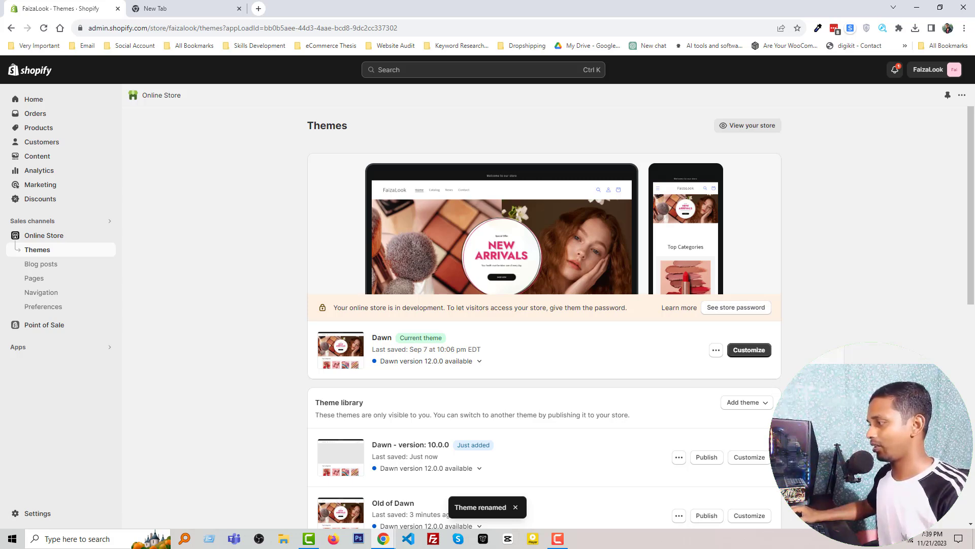
Step: Add the Dawn 12.0.0 update to the library and check Updated copy of Dawn's version status
left_click(478, 362)
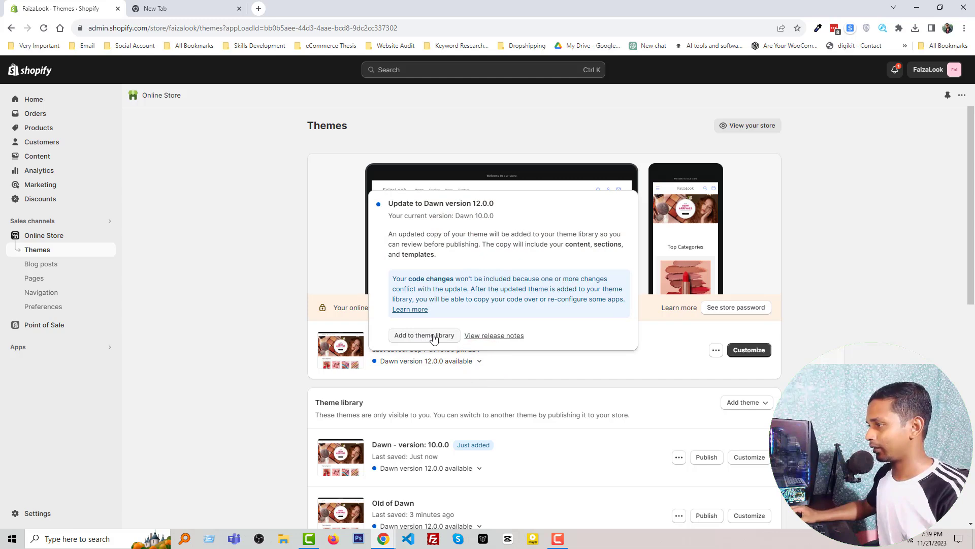
left_click(436, 339)
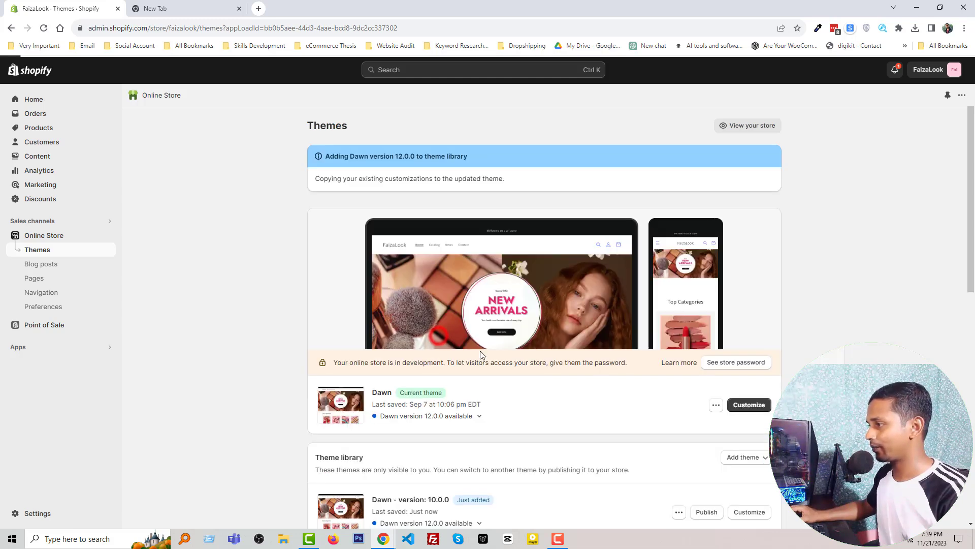
scroll(374, 163, "down", 1)
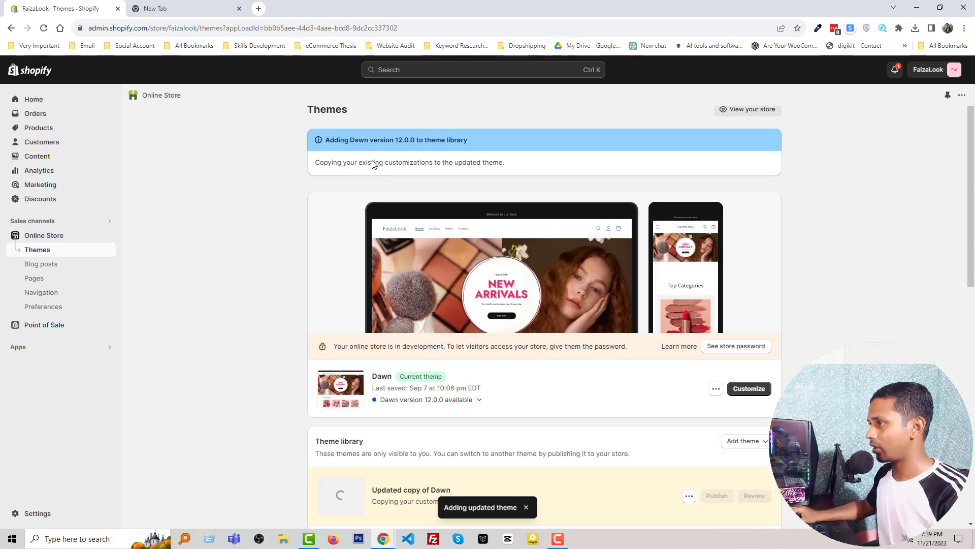
scroll(416, 215, "down", 4)
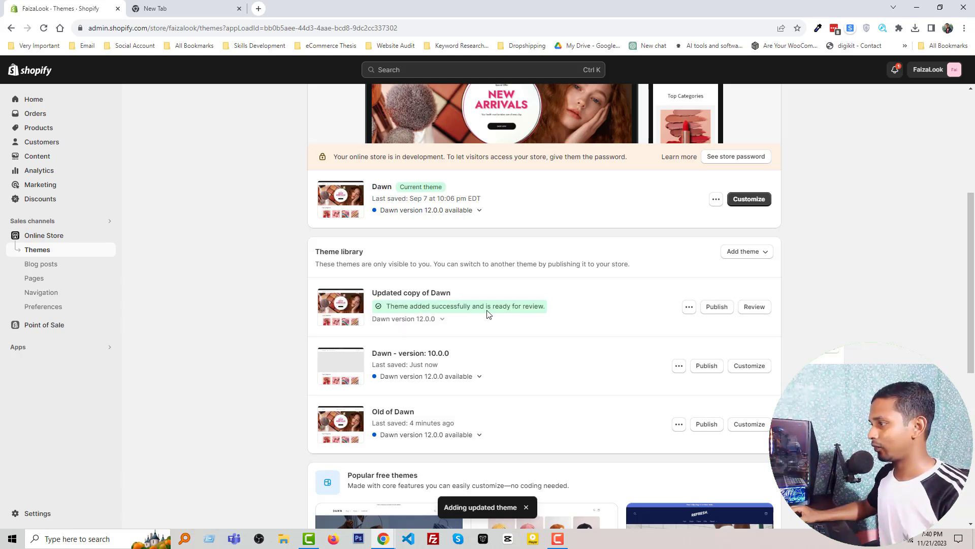
left_click(442, 322)
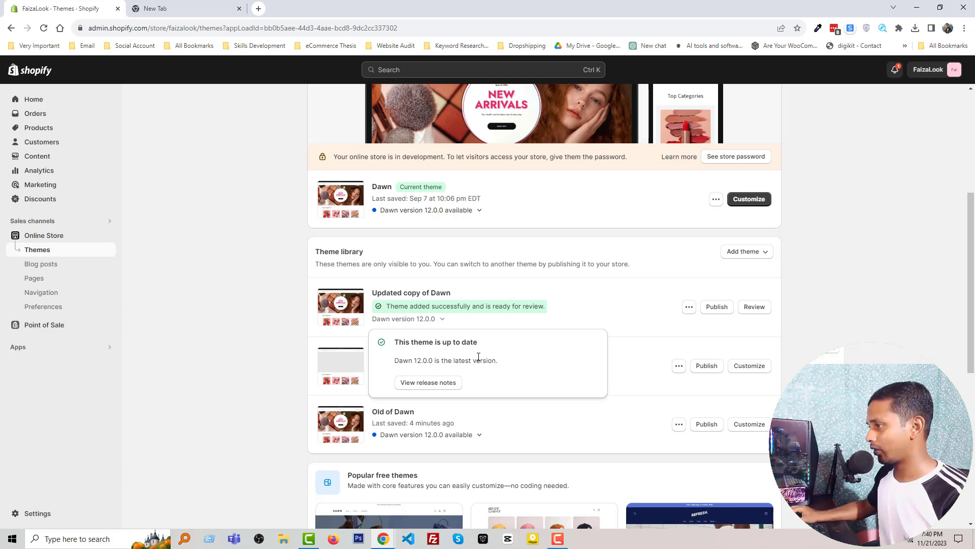
left_click(417, 328)
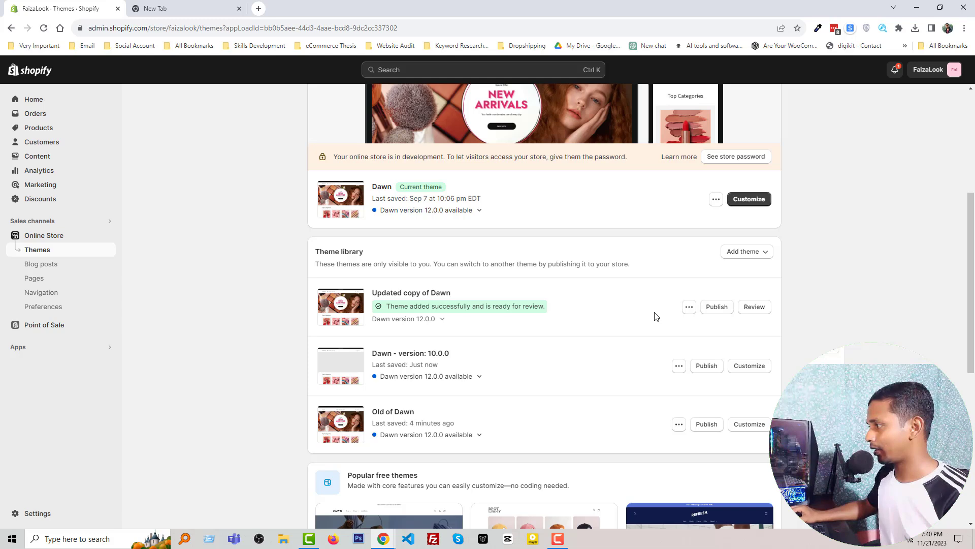
left_click(688, 307)
Step: Recheck the version status of Updated copy of Dawn
left_click(460, 320)
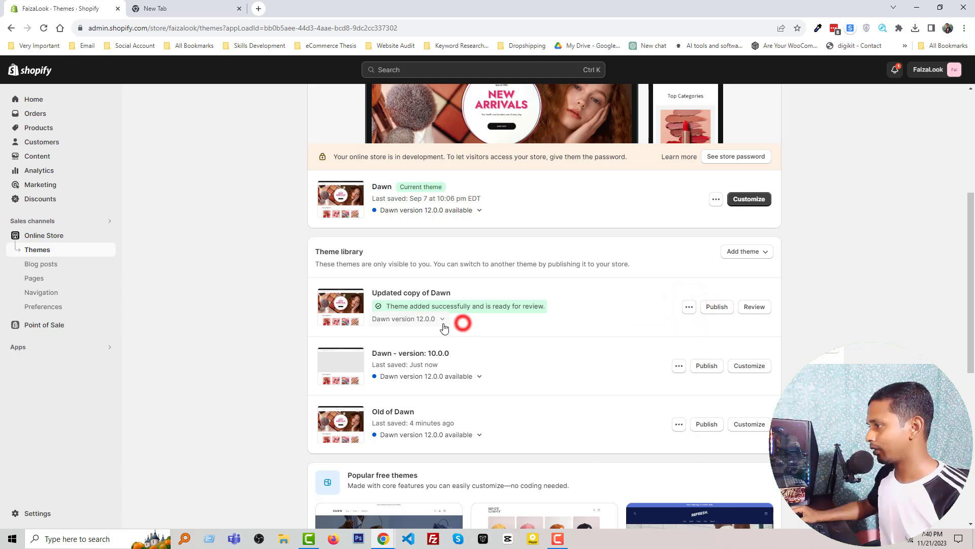
left_click(442, 319)
double_click(462, 360)
left_click(273, 335)
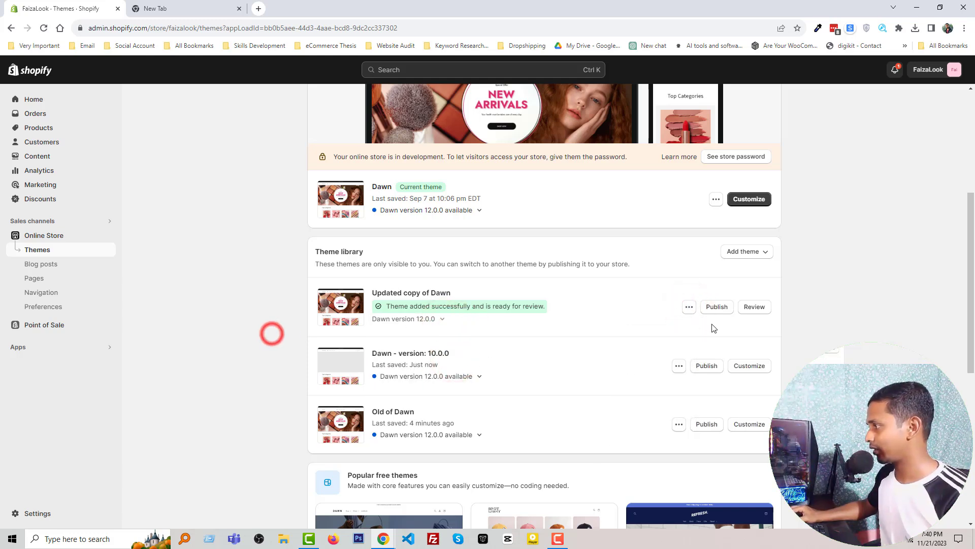
Step: Rename Updated copy of Dawn, replacing the 'Updated copy of' prefix to enter 'Dawn - latest'
left_click(689, 306)
left_click(630, 354)
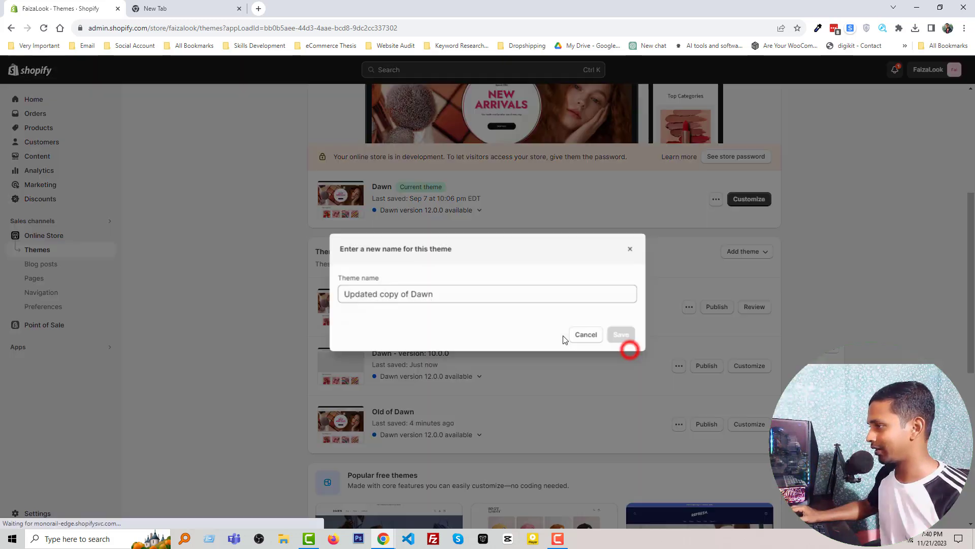
left_click_drag(412, 297, 341, 296)
key("BackSpace")
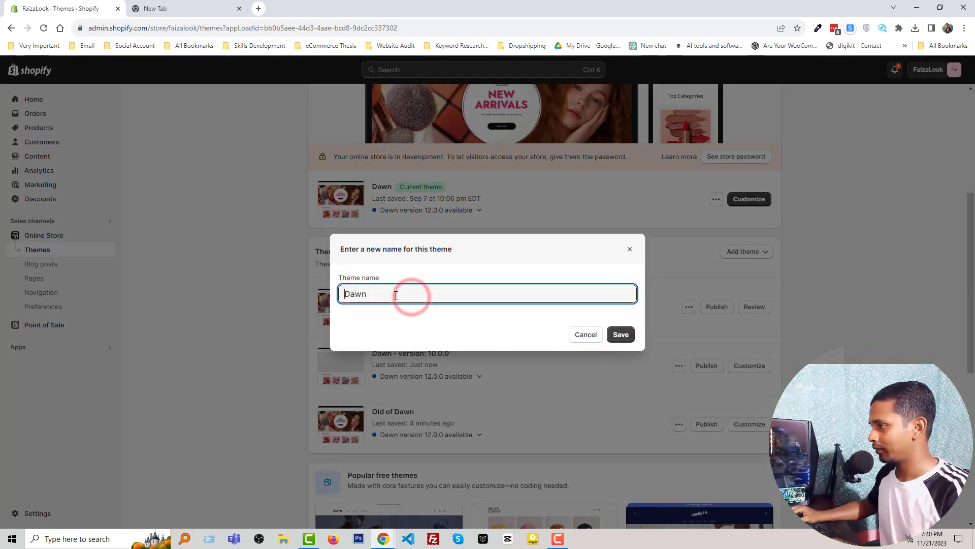
left_click(396, 294)
type("- latest")
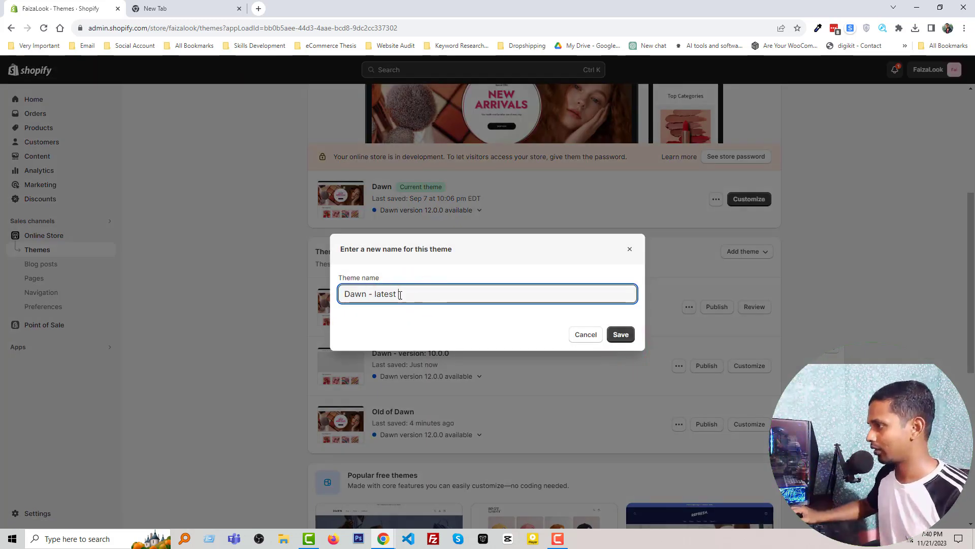
Step: Save the name 'Dawn - latest' and bring up the live Dawn theme's actions list
left_click(617, 337)
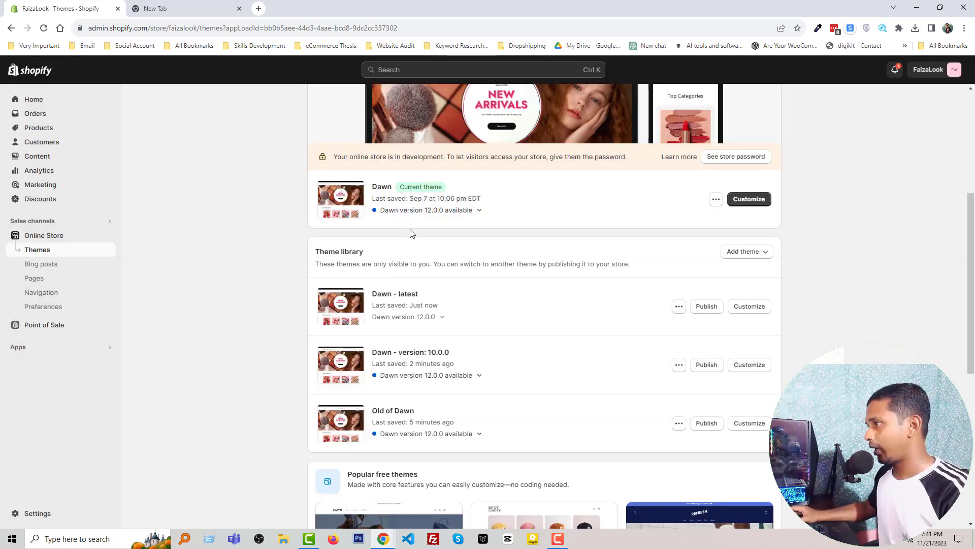
scroll(480, 281, "up", 1)
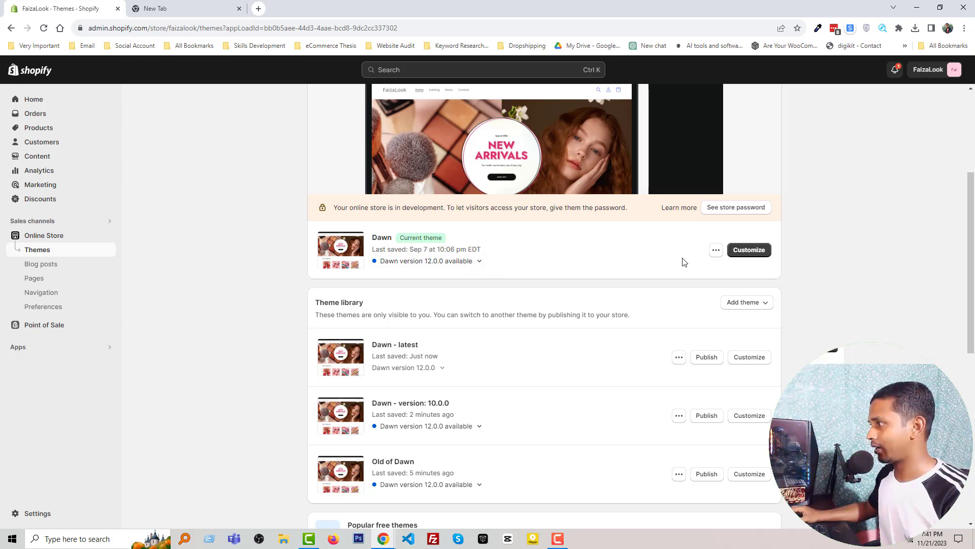
left_click(716, 251)
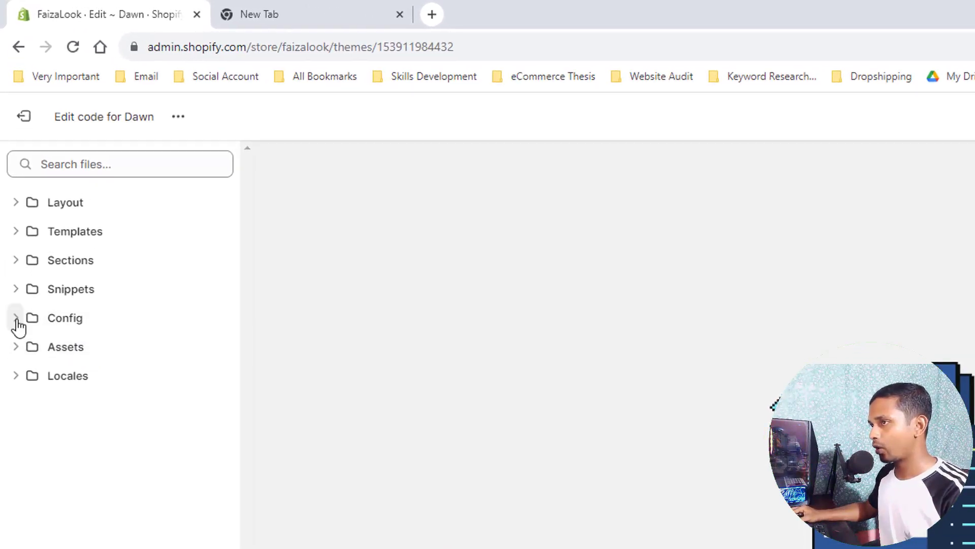
Step: Open Config/settings_data.json in the live Dawn theme and copy its entire code
left_click(17, 320)
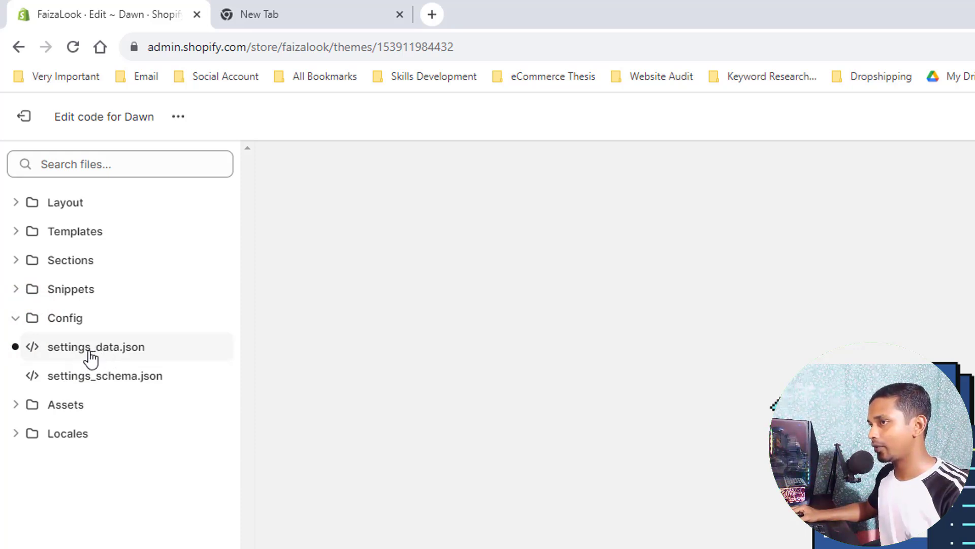
left_click(164, 354)
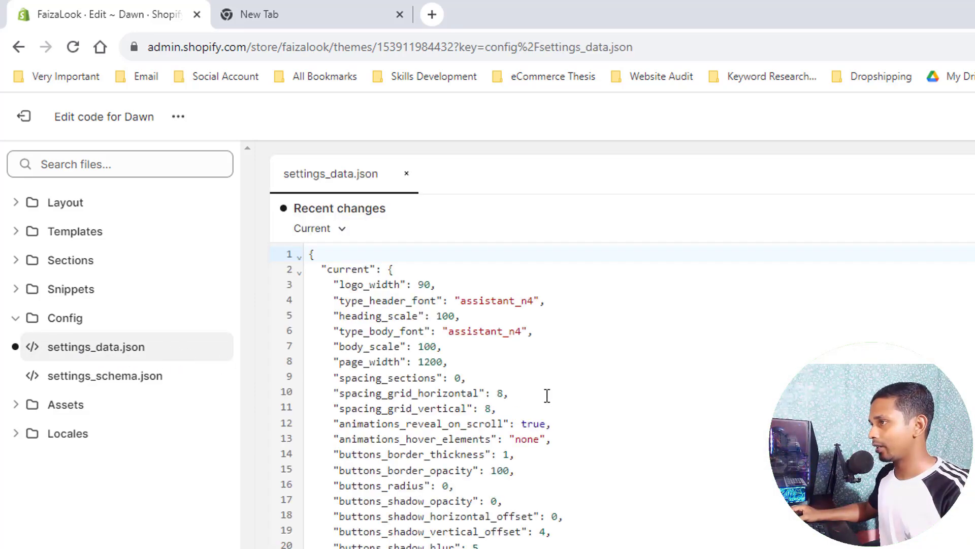
left_click(593, 395)
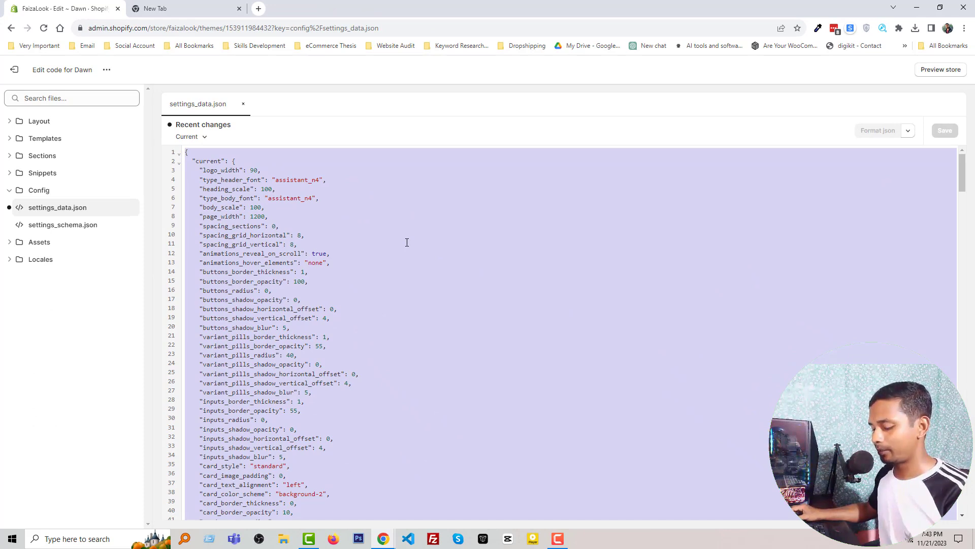
right_click(407, 242)
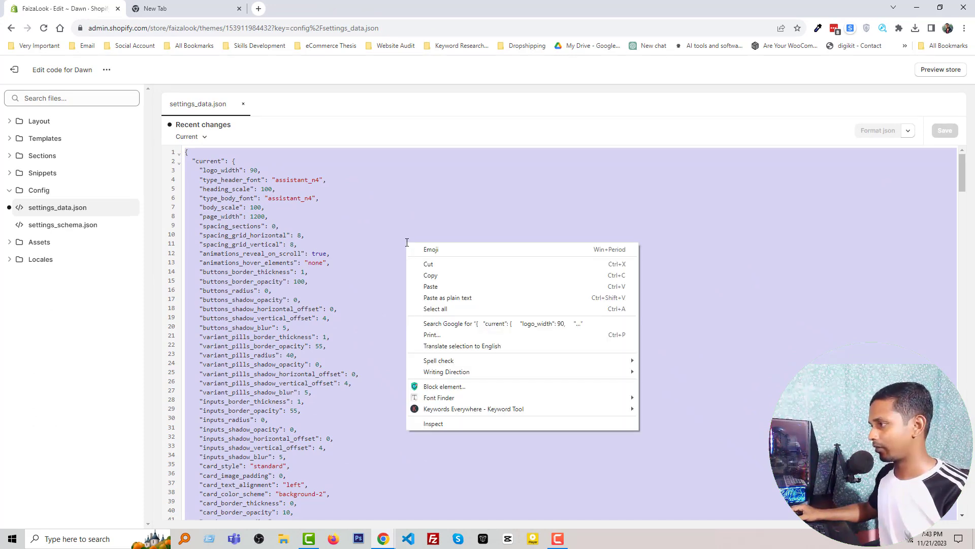
left_click(429, 277)
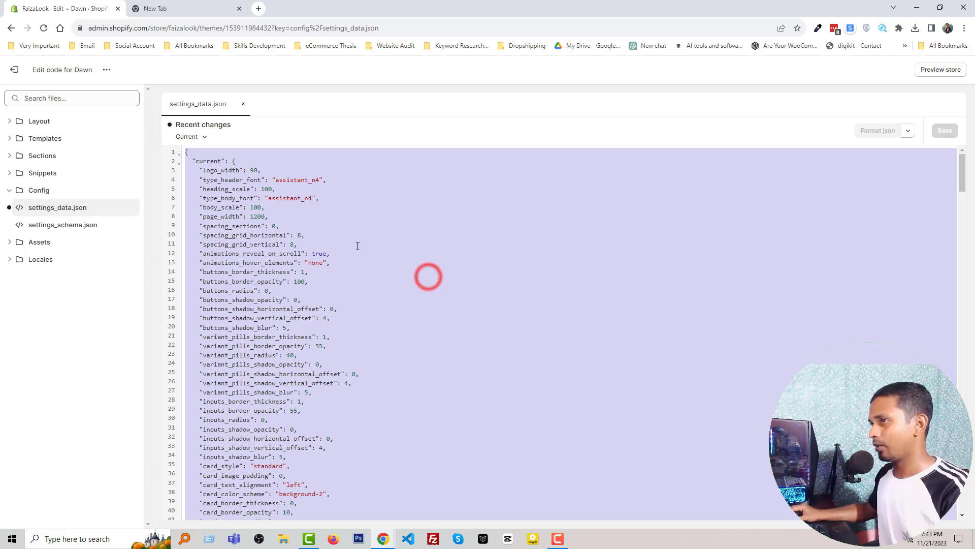
Step: Publish Dawn - latest as the current theme and open its code editor
left_click(14, 73)
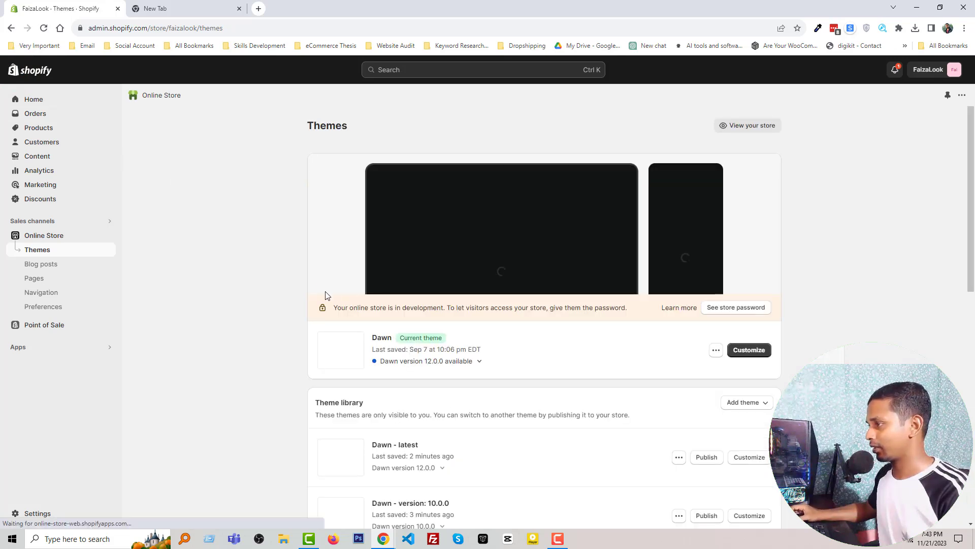
scroll(376, 315, "down", 1)
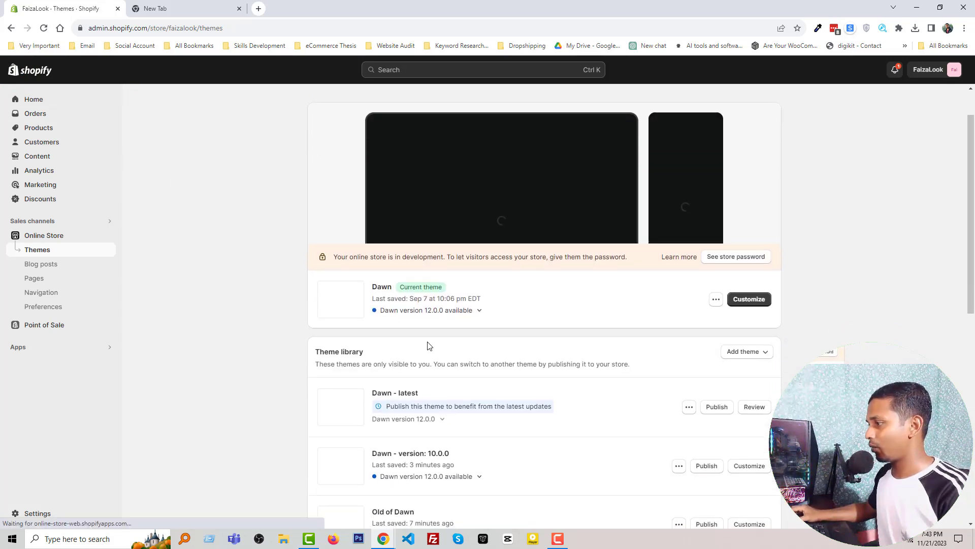
left_click(718, 407)
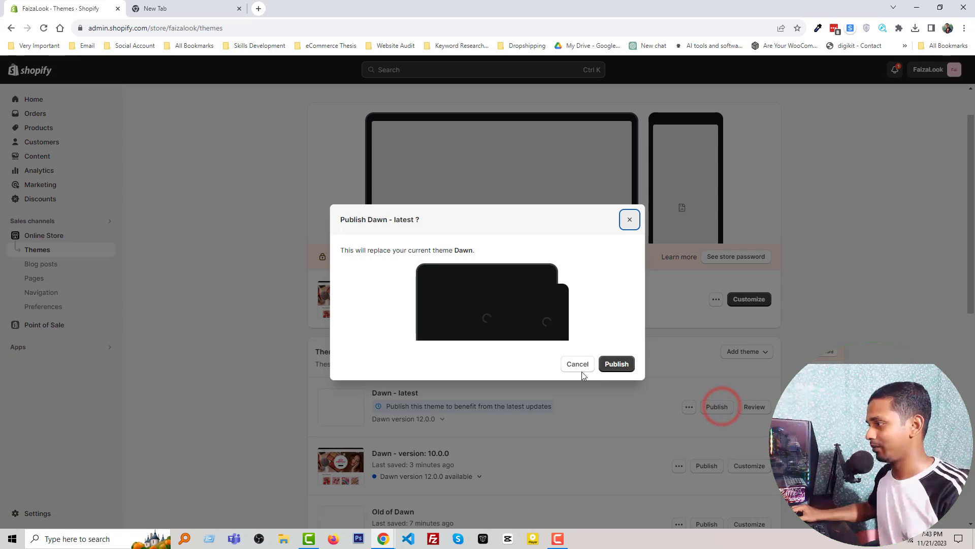
left_click(616, 364)
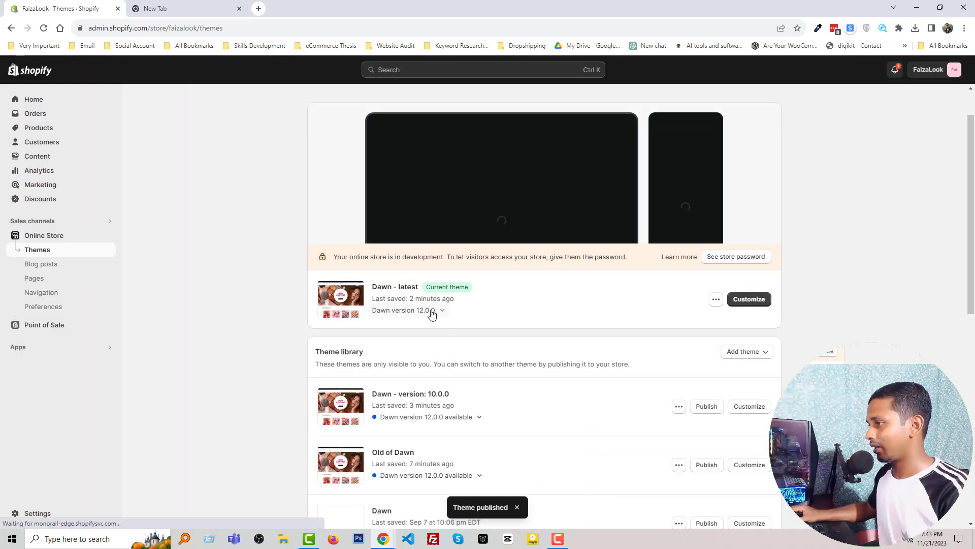
left_click(715, 300)
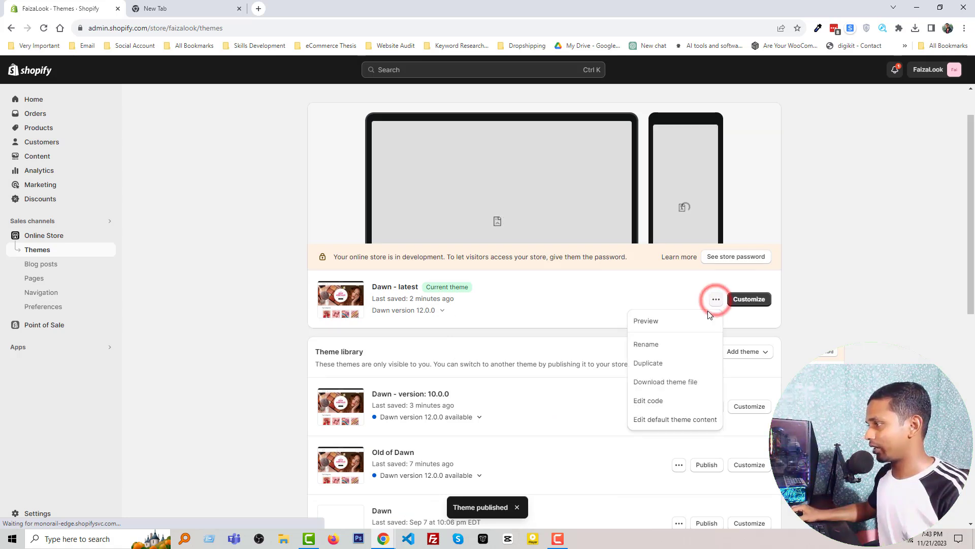
left_click(663, 402)
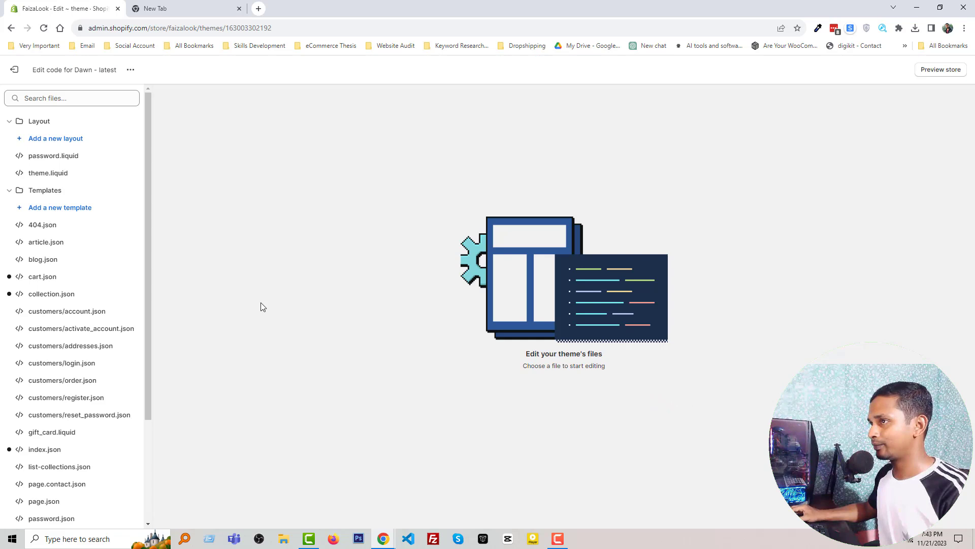
Step: Replace Dawn - latest's settings_data.json contents with the copied old settings and save the file
left_click(9, 121)
left_click(9, 138)
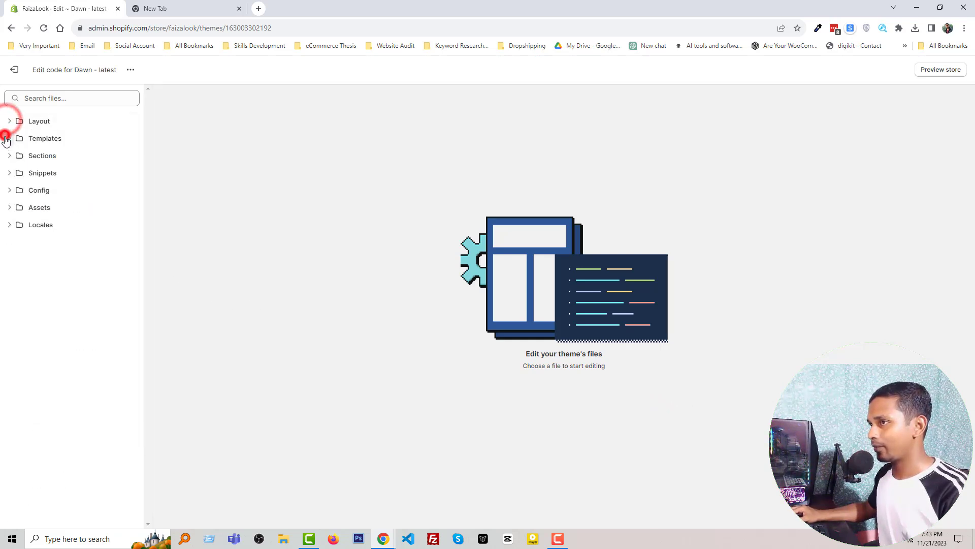
left_click(10, 191)
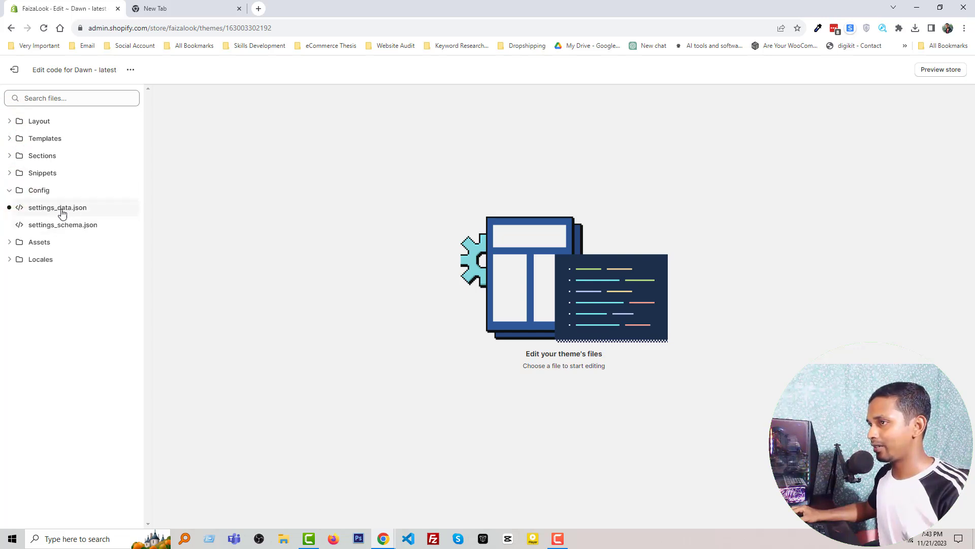
left_click(63, 208)
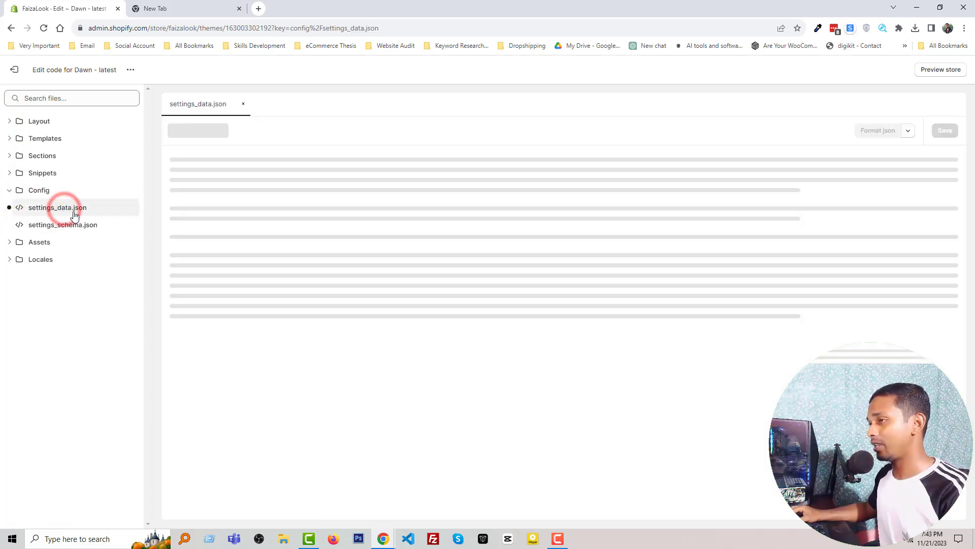
left_click(394, 237)
key("ctrl+a")
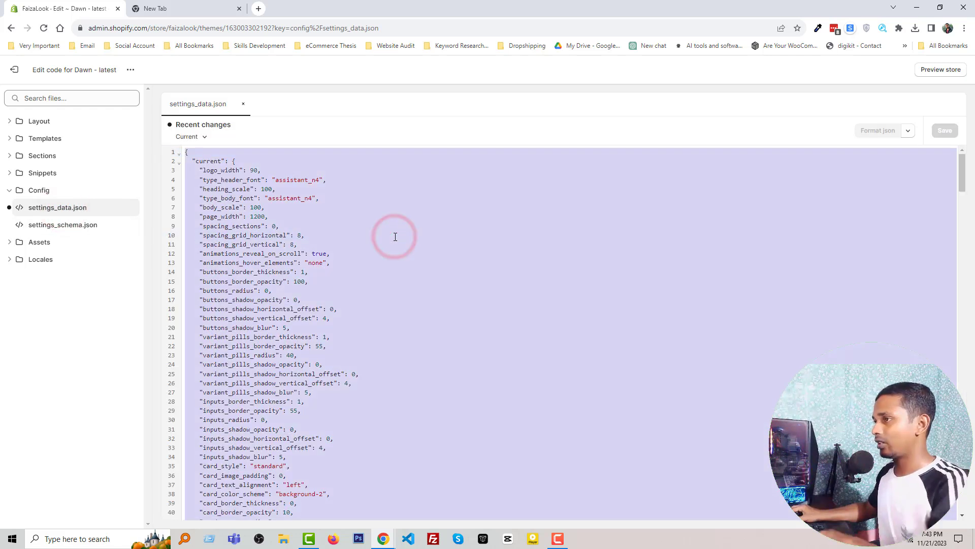
key("BackSpace")
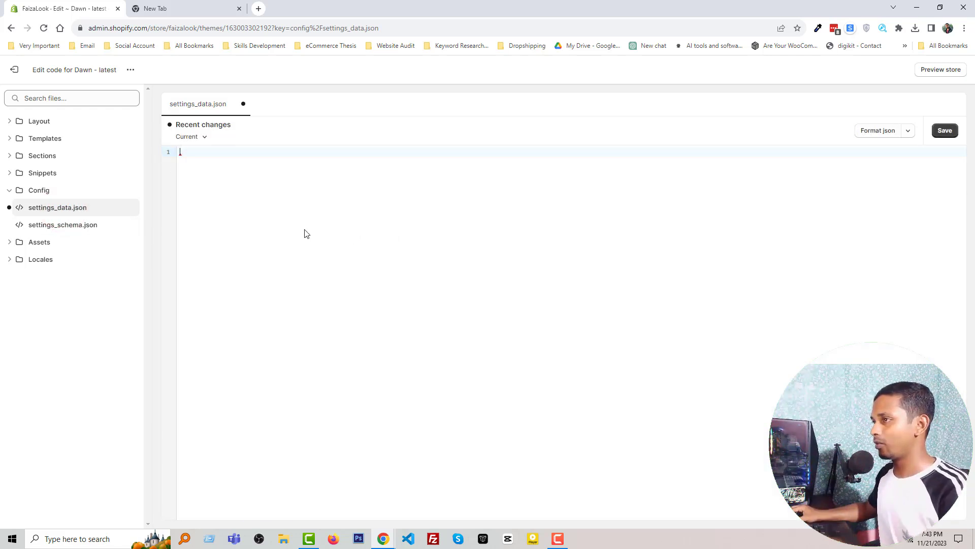
right_click(256, 214)
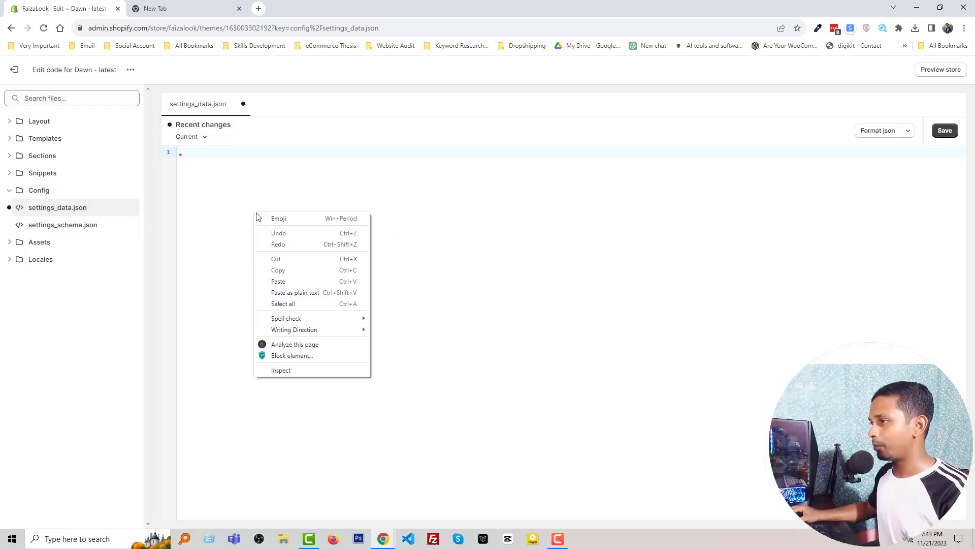
left_click(293, 282)
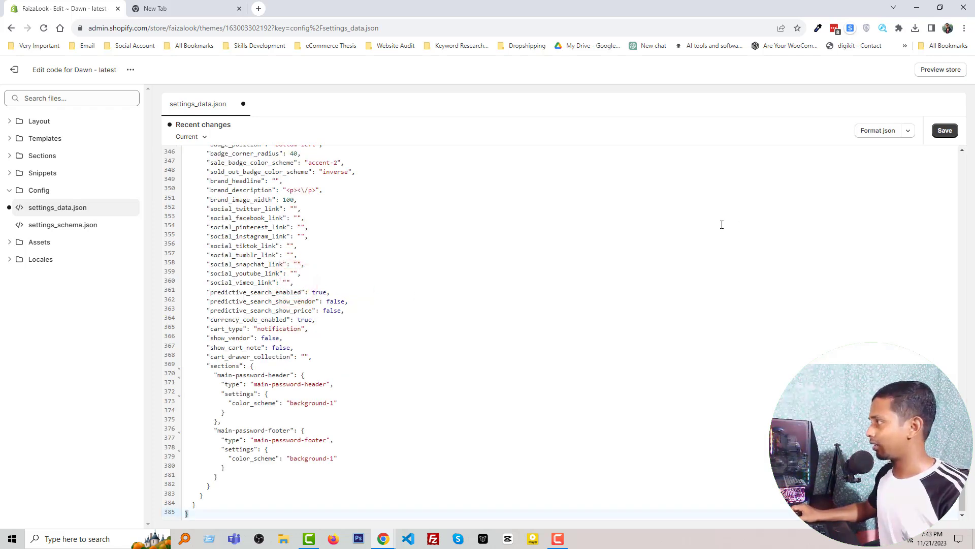
left_click(945, 131)
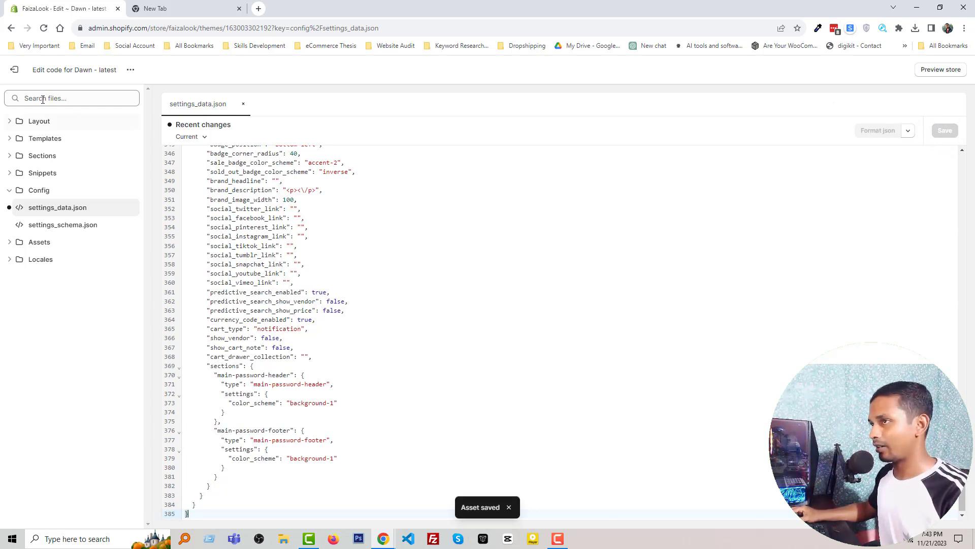
left_click(20, 75)
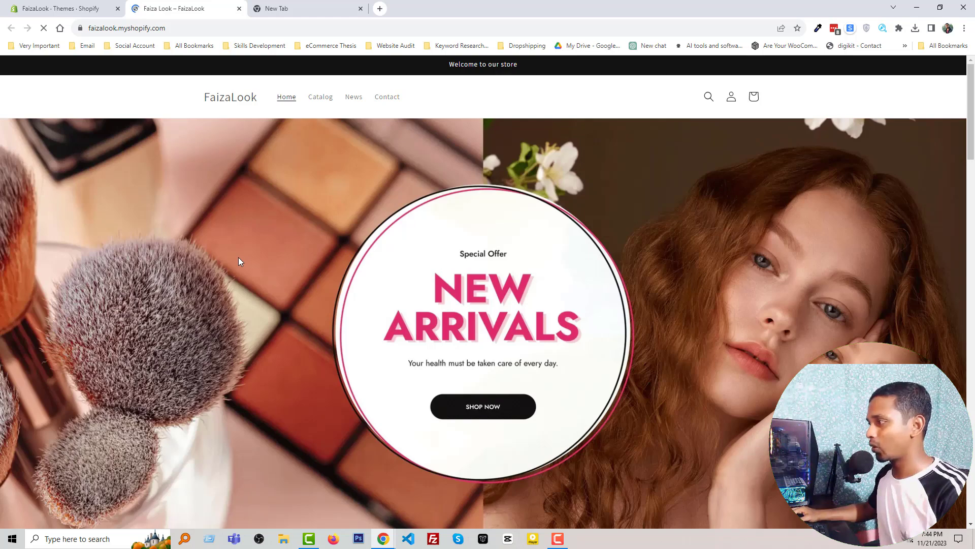
Step: Scroll the live homepage to confirm the New Arrivals banner, collections, Best Sellers and FAQ sections remain
scroll(238, 257, "down", 15)
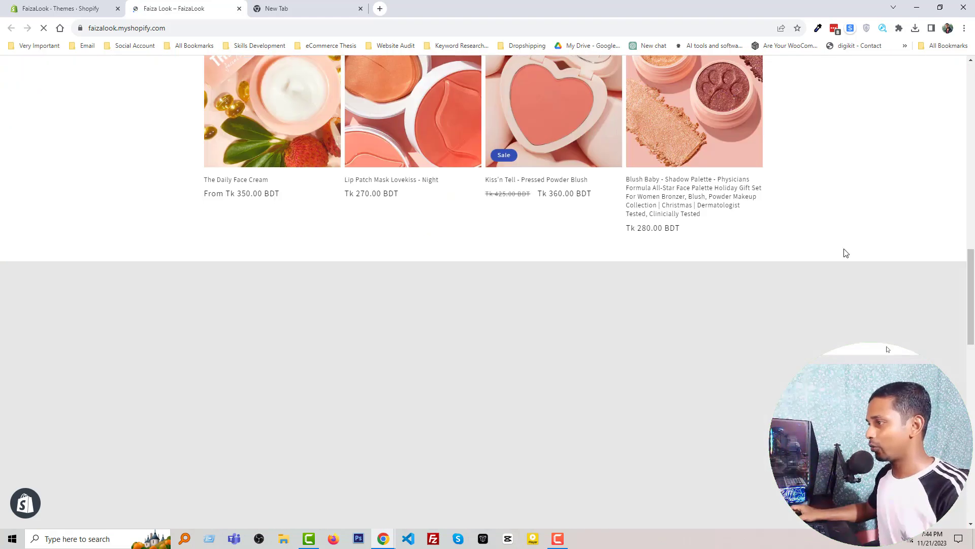
scroll(846, 253, "down", 10)
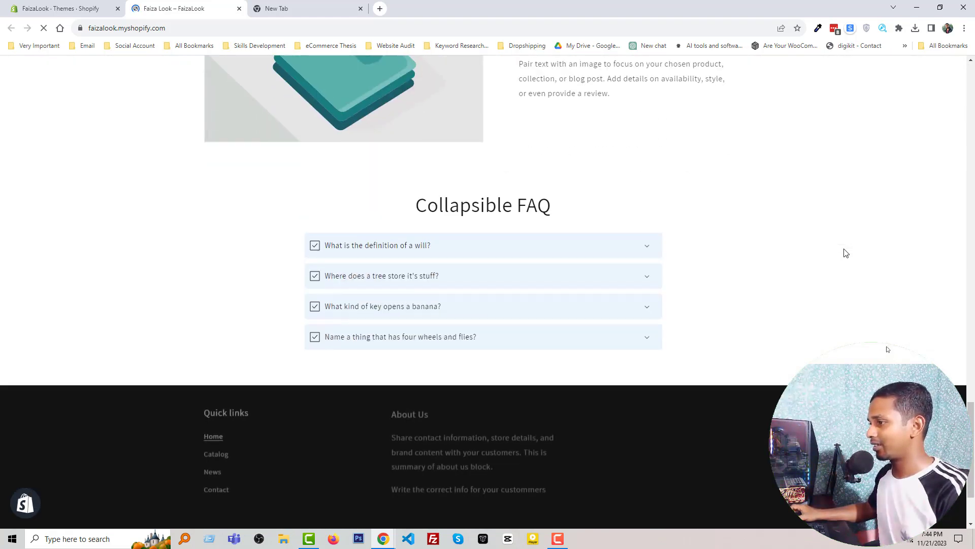
scroll(846, 253, "down", 2)
scroll(437, 229, "up", 4)
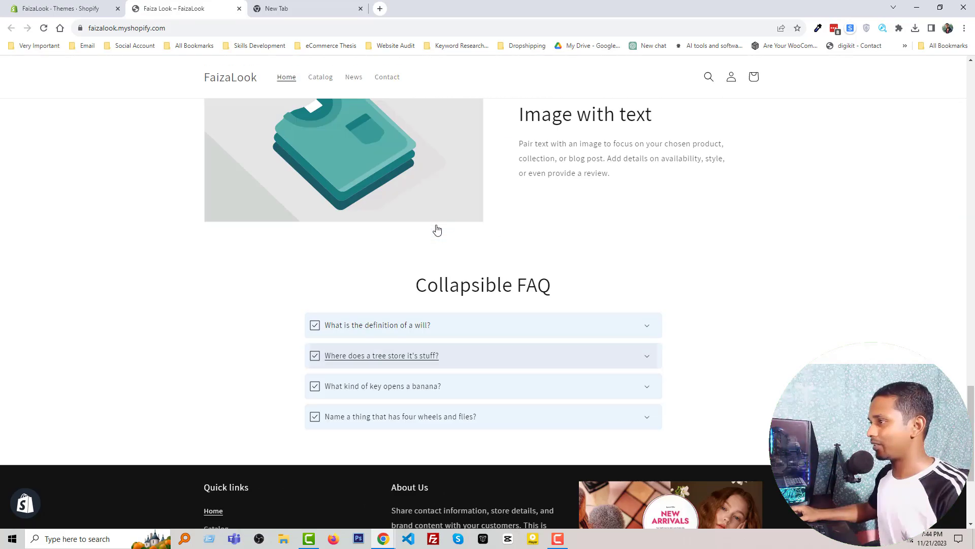
scroll(438, 234, "up", 15)
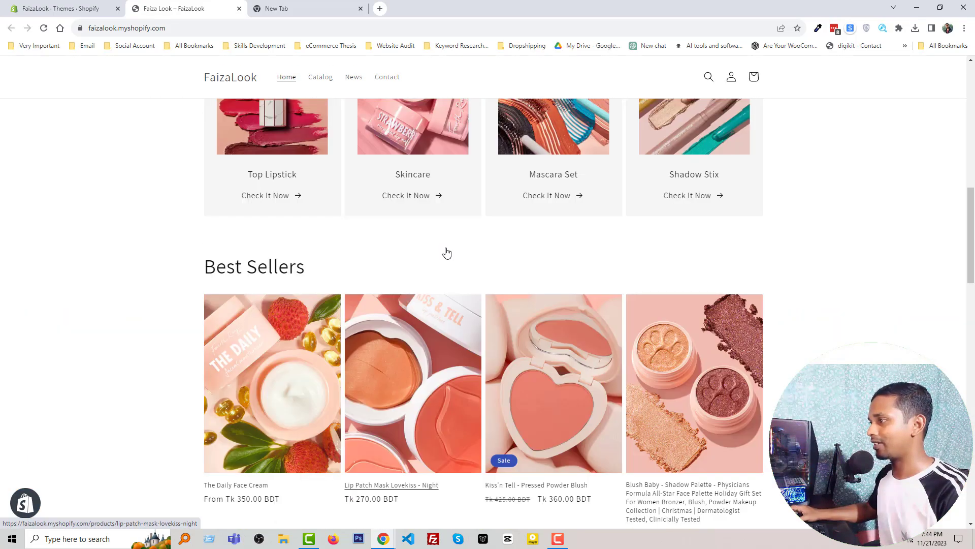
scroll(446, 253, "up", 10)
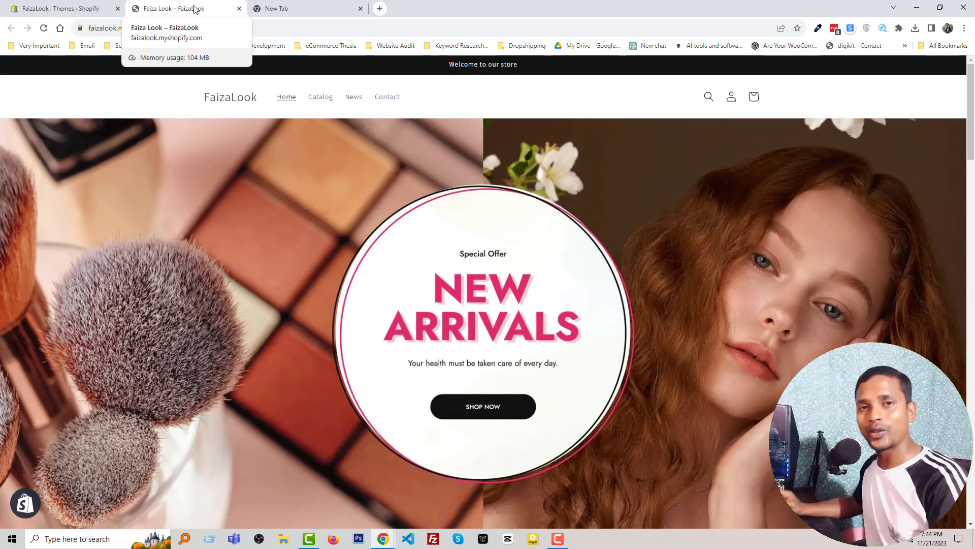